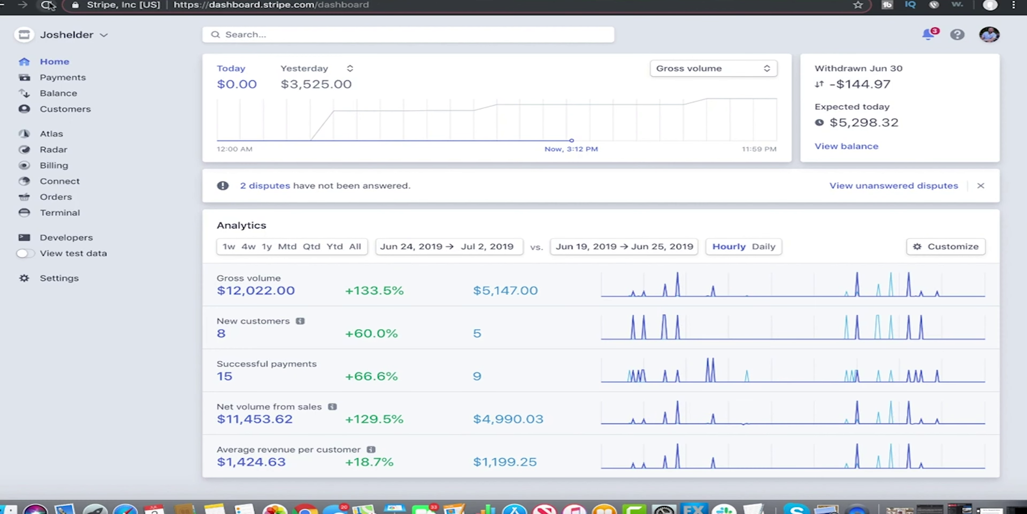
# Refresh Stripe earnings, set the analytics range to Jun 24 – Jul 2, 2019, then load facebook.com.
pyautogui.click(48, 5)
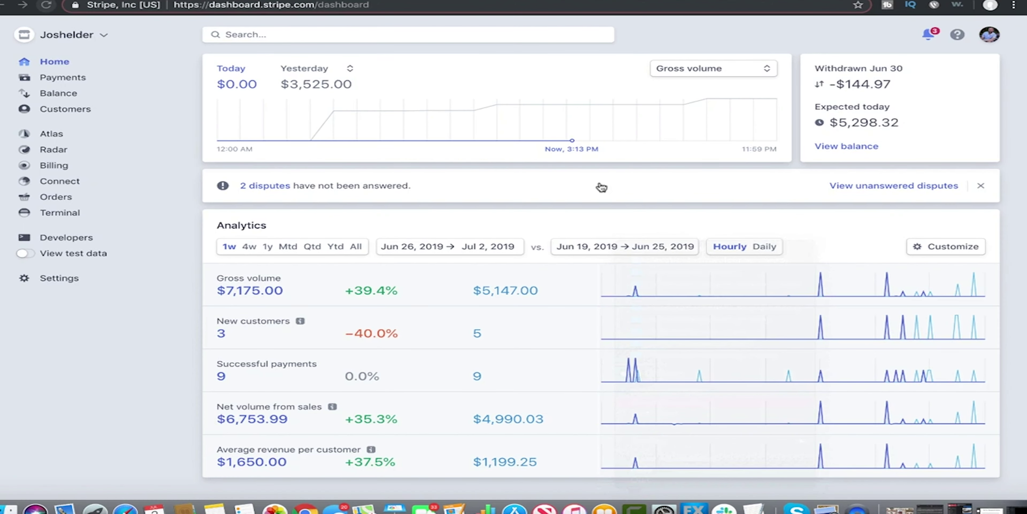
pyautogui.click(439, 244)
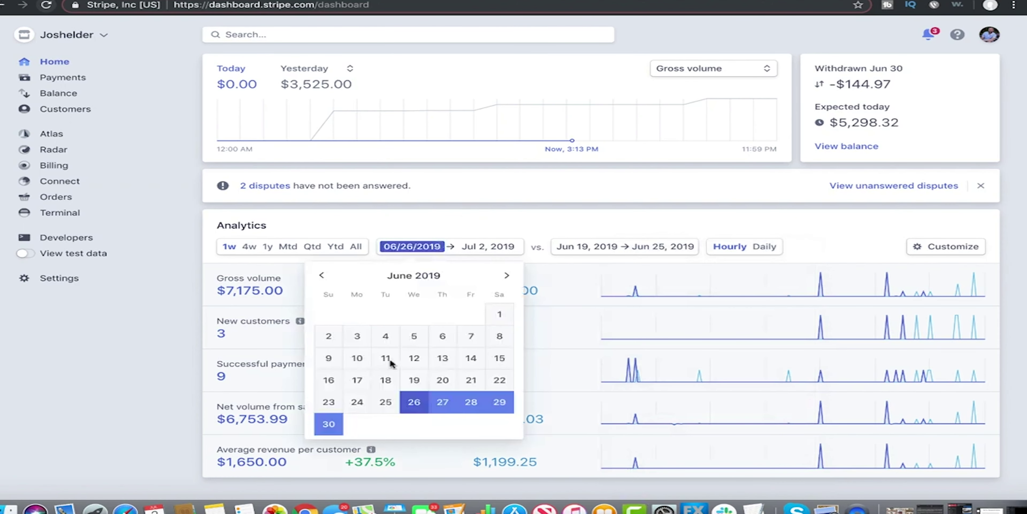
pyautogui.click(360, 410)
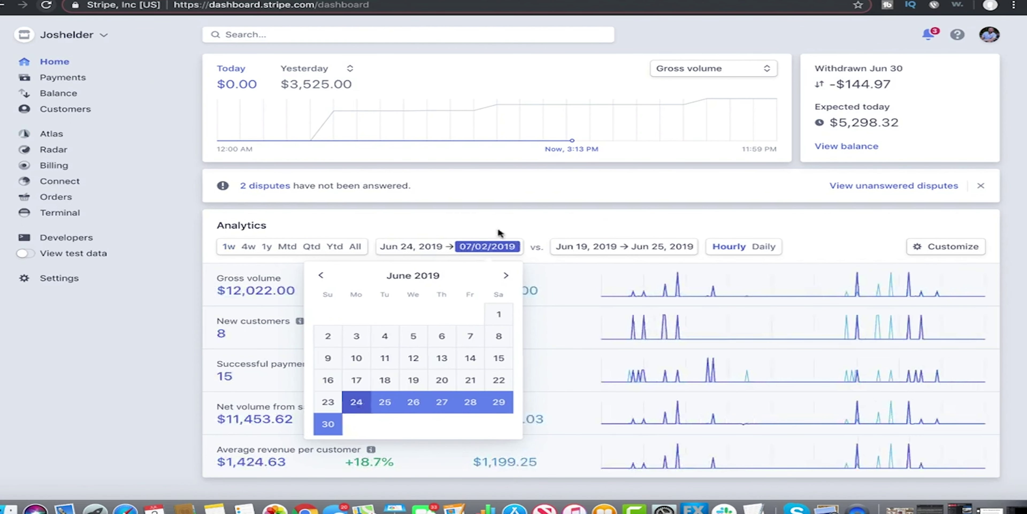
pyautogui.press('Return')
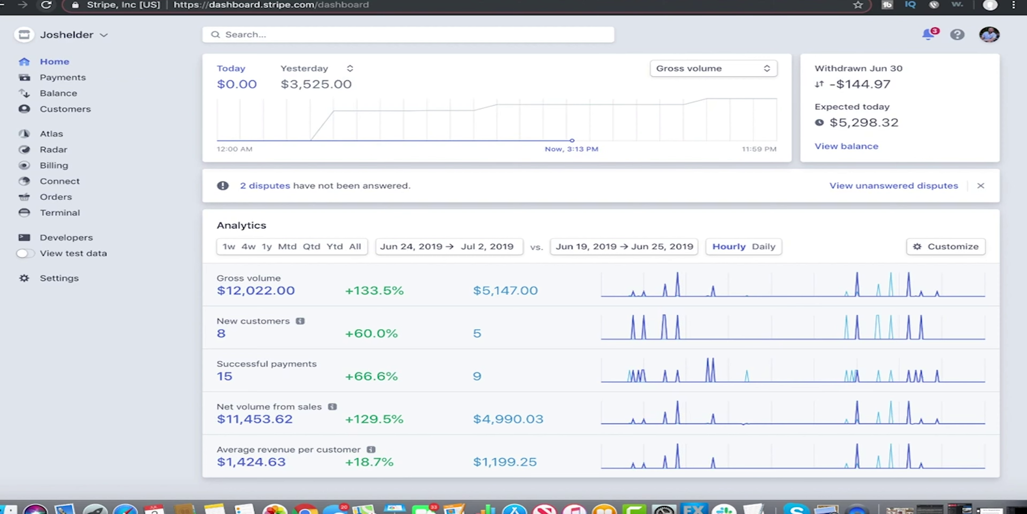
pyautogui.write('facebook.com')
pyautogui.press('Return')
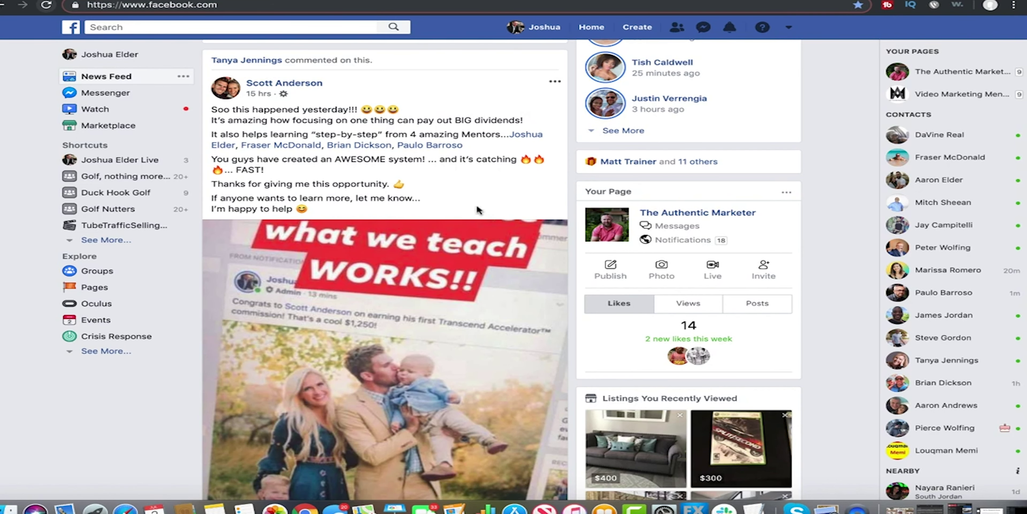
# Scroll down the Facebook News Feed toward the High Ticket Accelerator group.
pyautogui.scroll(-1, 479, 205)
pyautogui.scroll(-2, 480, 206)
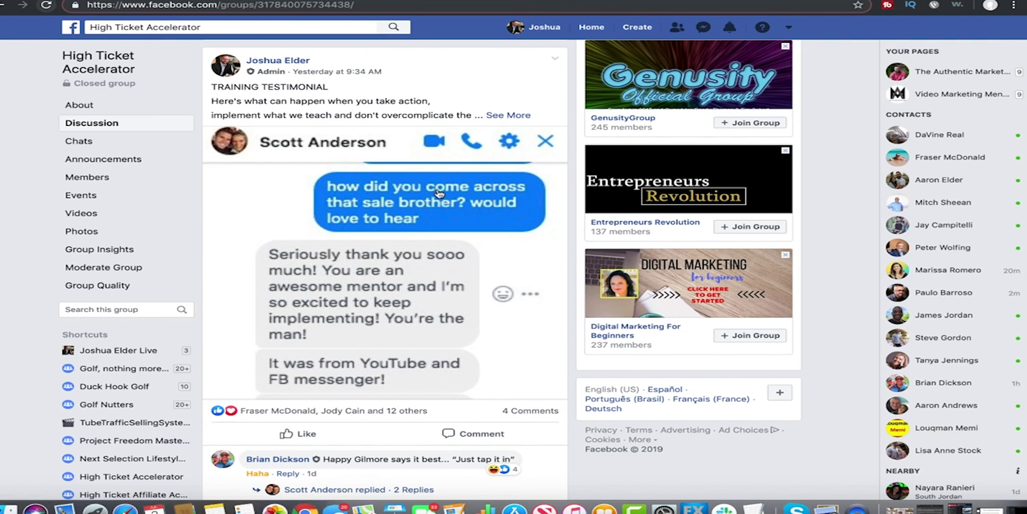
pyautogui.scroll(1, 610, 197)
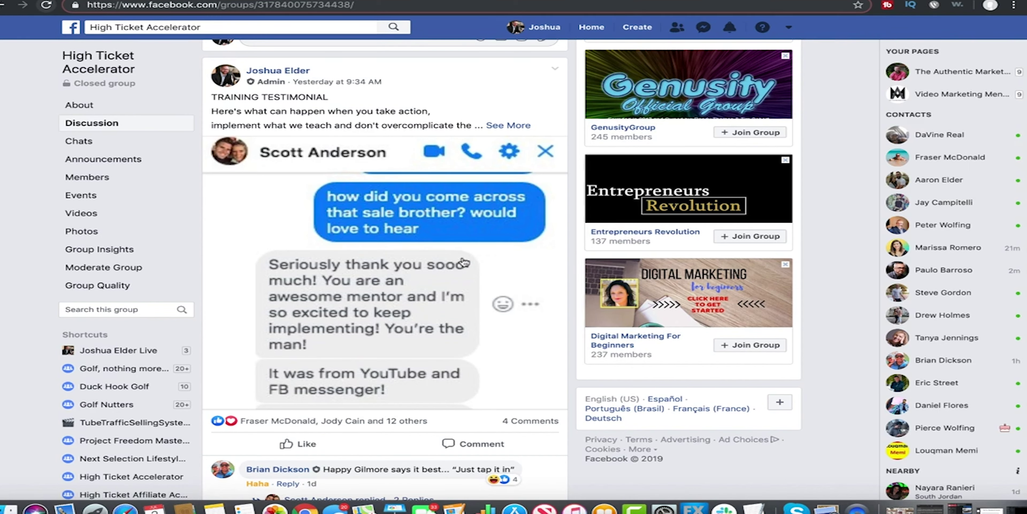
pyautogui.scroll(10, 516, 303)
pyautogui.scroll(15, 517, 304)
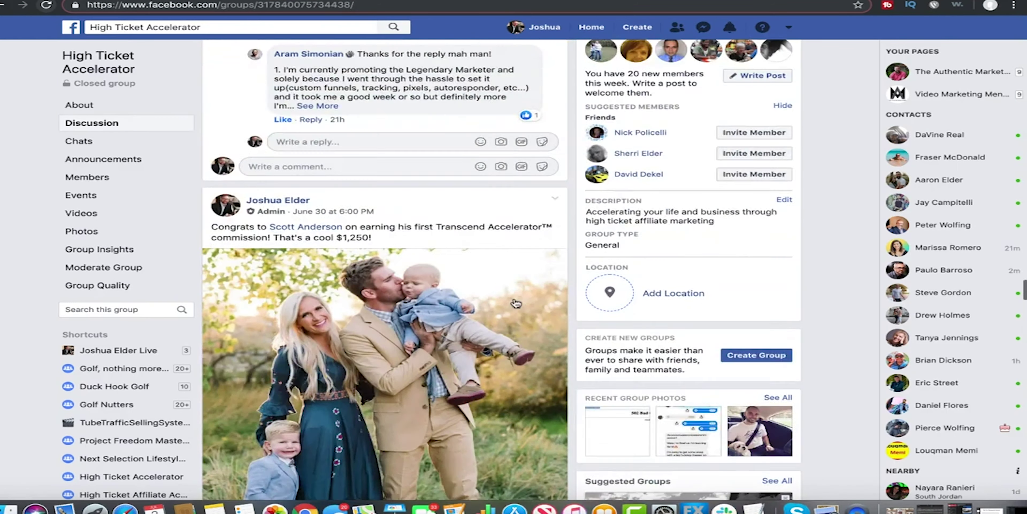
pyautogui.scroll(15, 515, 298)
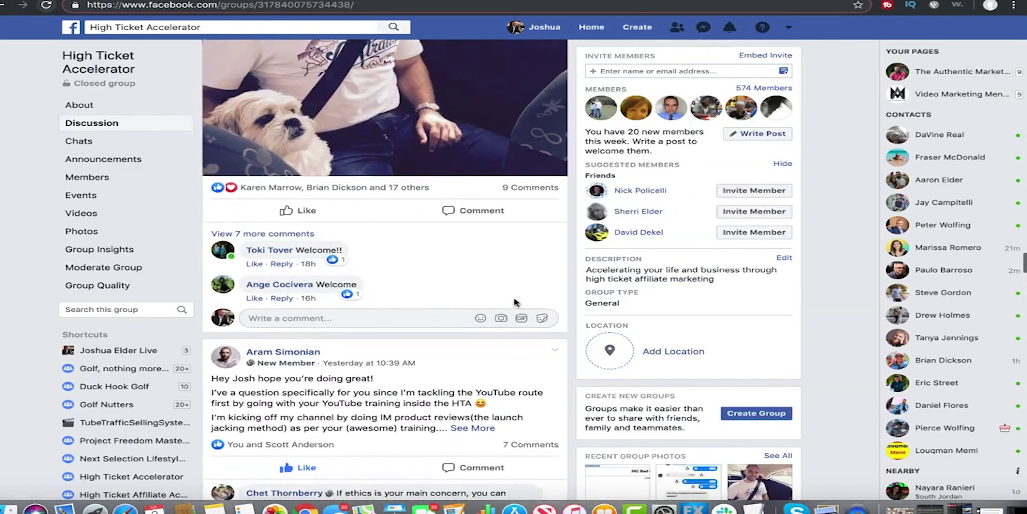
pyautogui.scroll(10, 513, 299)
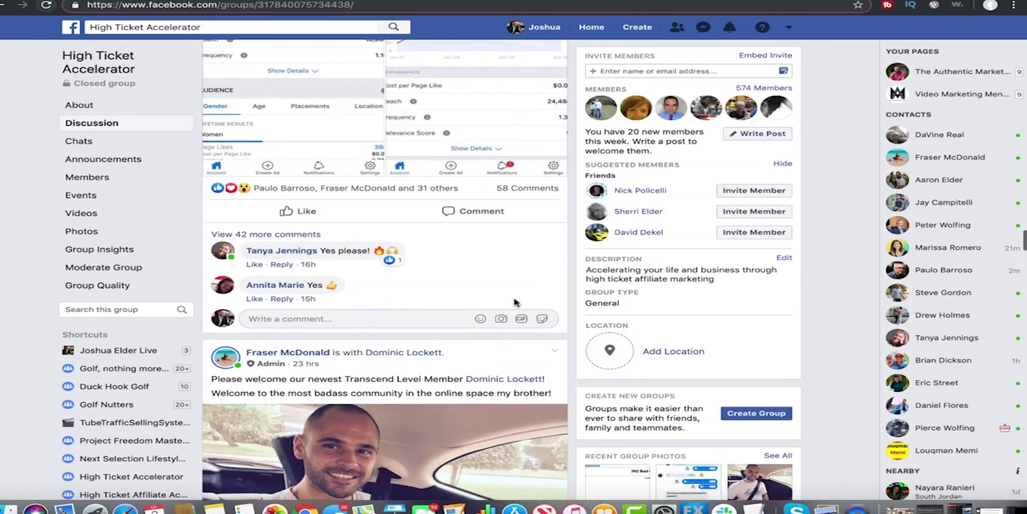
pyautogui.scroll(10, 513, 302)
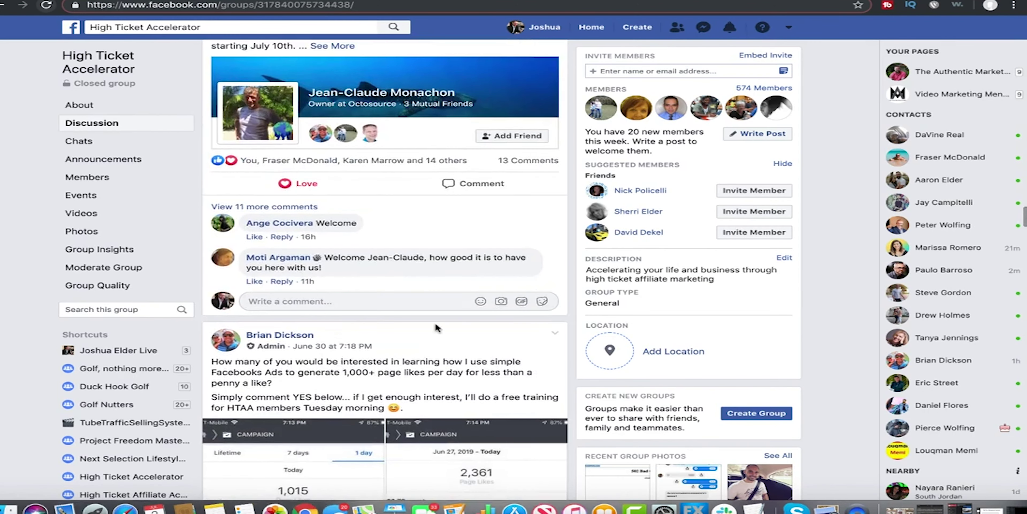
pyautogui.scroll(2, 446, 321)
pyautogui.scroll(10, 447, 320)
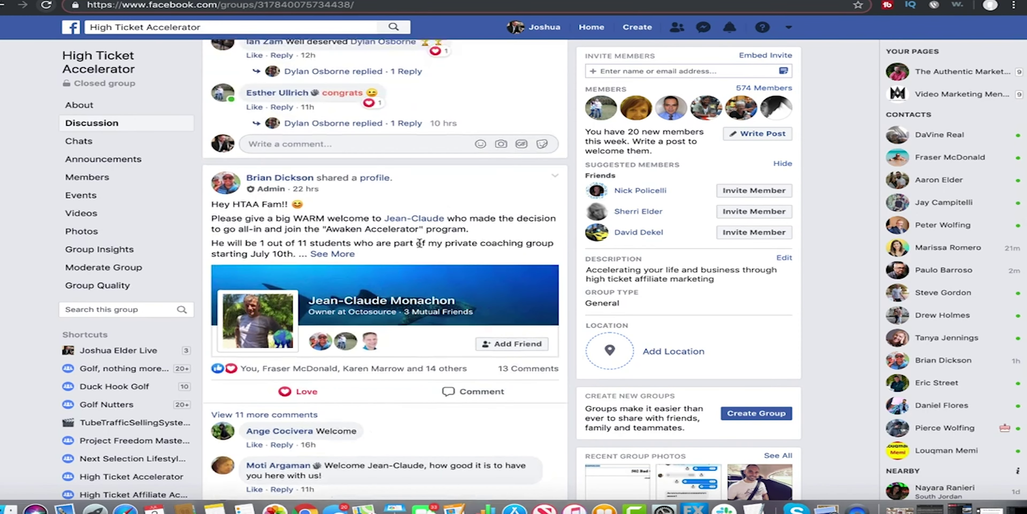
pyautogui.scroll(15, 419, 242)
pyautogui.scroll(5, 419, 242)
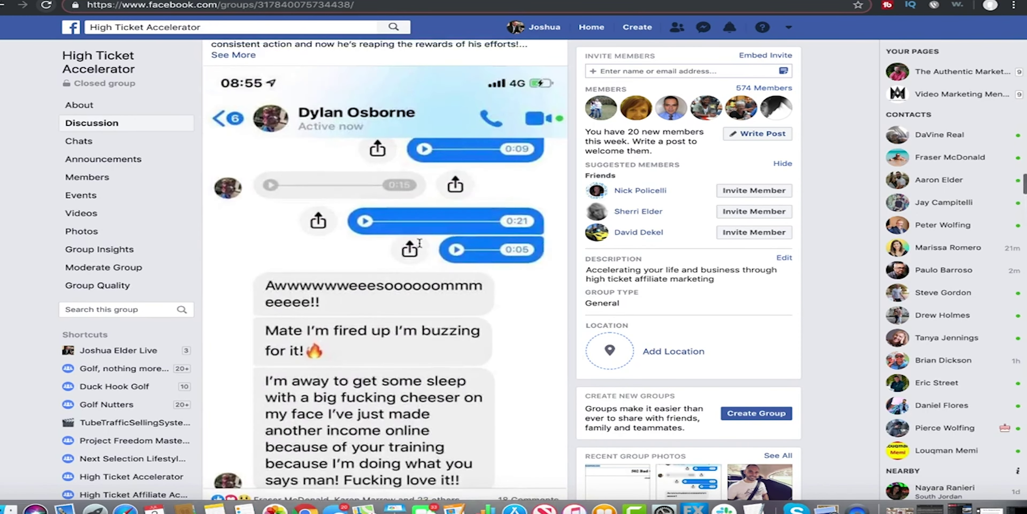
pyautogui.scroll(-5, 402, 250)
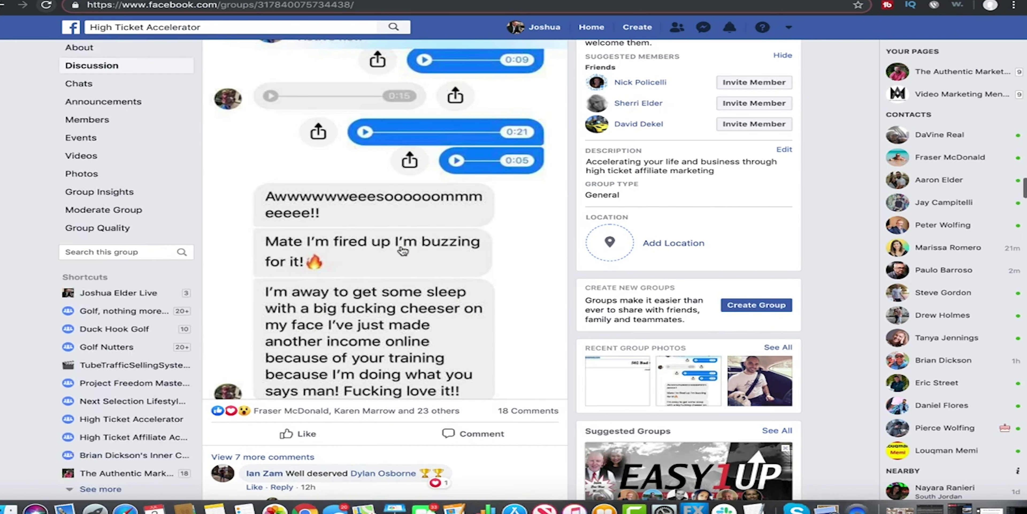
pyautogui.scroll(12, 419, 246)
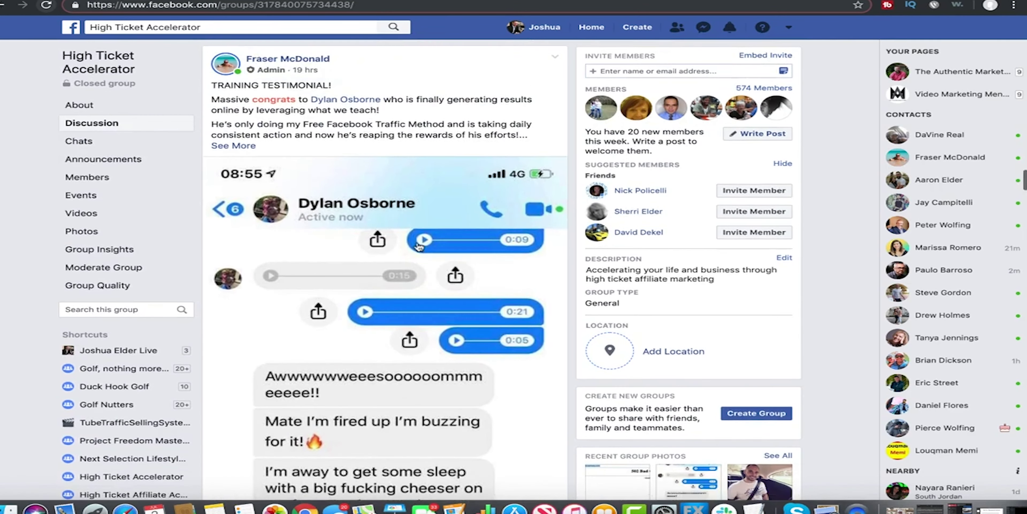
pyautogui.scroll(15, 418, 246)
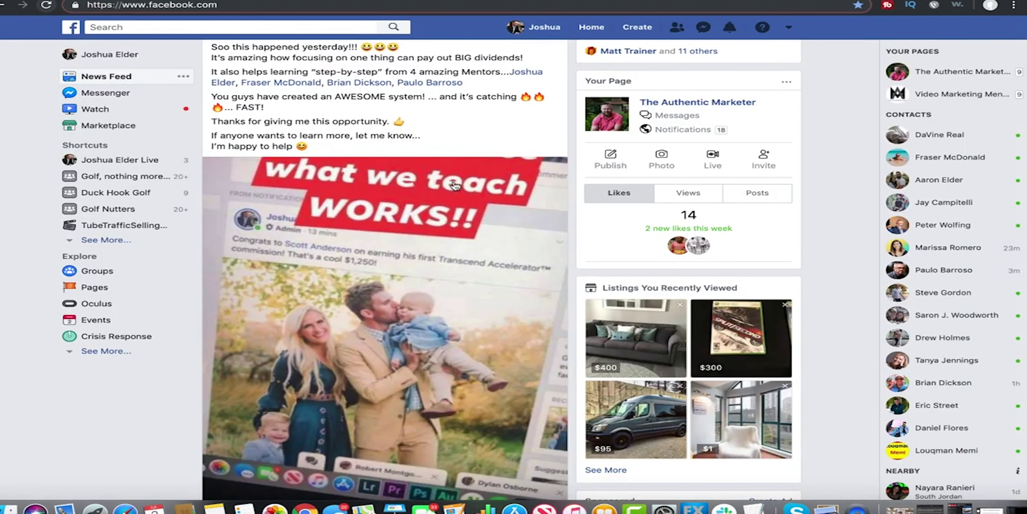
# Scroll back up the AWW whiteboard diagram of ways to market.
pyautogui.scroll(2, 456, 187)
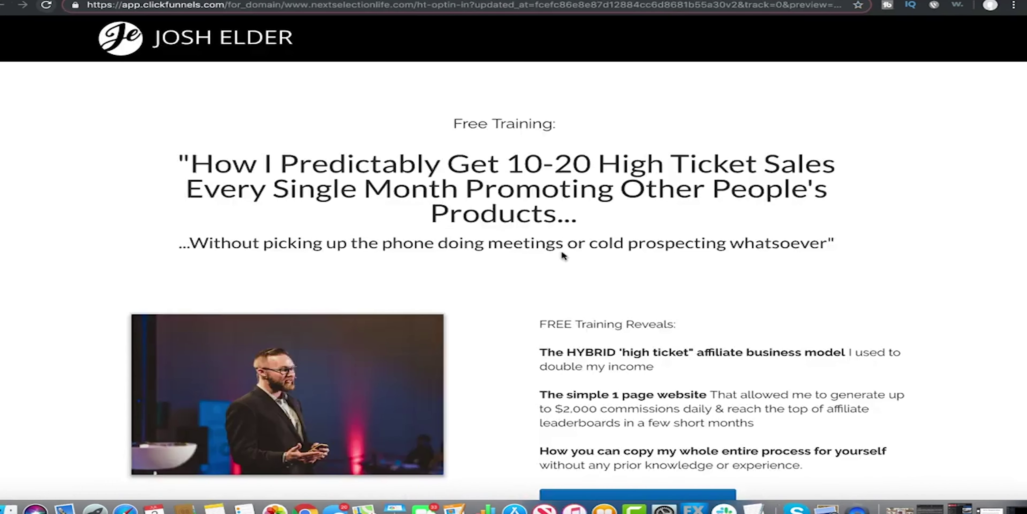
# Scroll through the ClickFunnels free-training opt-in page on 10-20 high ticket sales monthly.
pyautogui.scroll(-3, 581, 278)
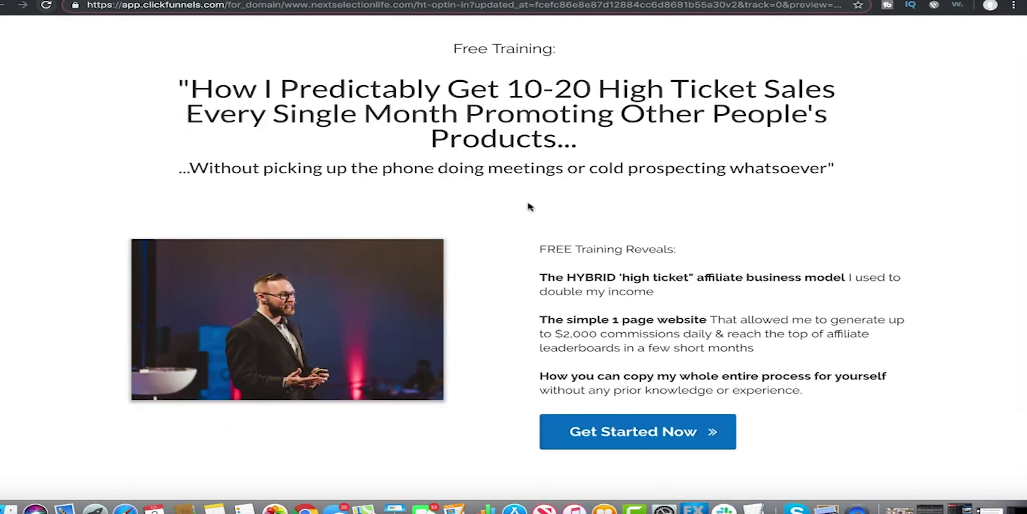
pyautogui.scroll(1, 602, 222)
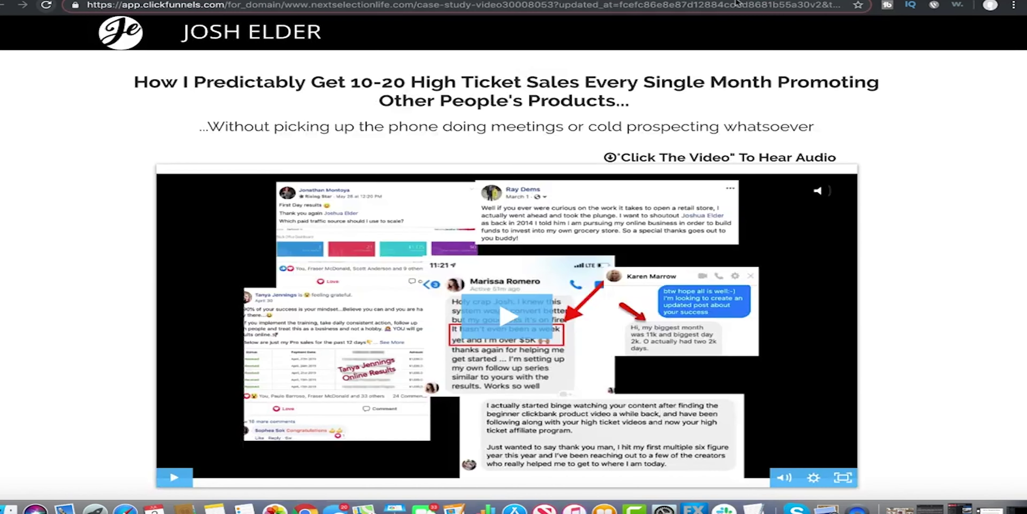
pyautogui.scroll(-2, 681, 211)
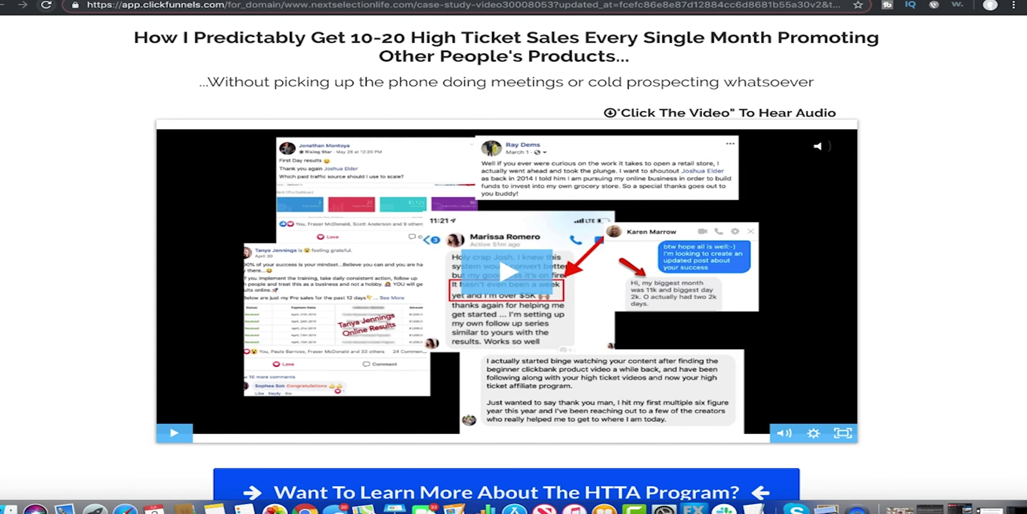
# Scroll down the ClickFunnels case-study video page.
pyautogui.scroll(-3, 883, 211)
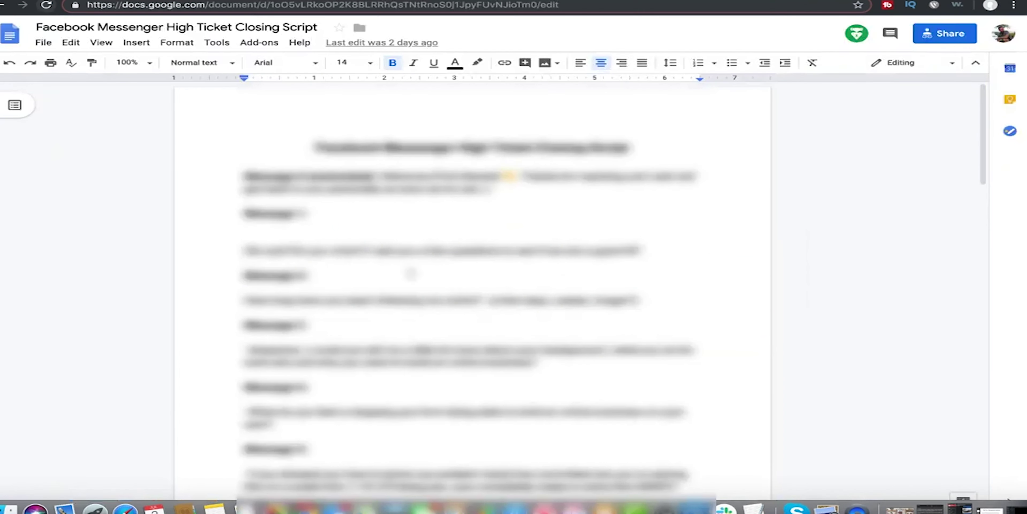
pyautogui.scroll(-3, 293, 308)
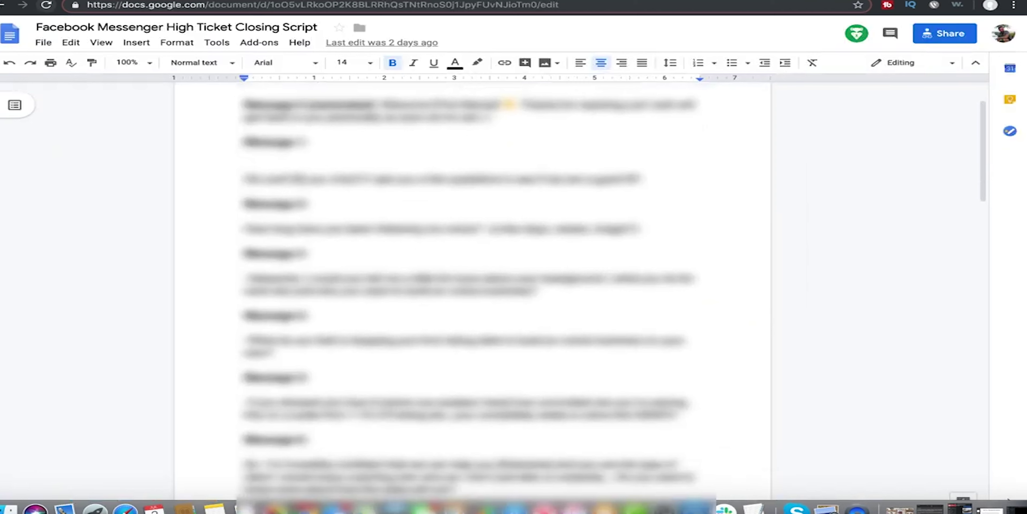
pyautogui.scroll(-1, 310, 230)
pyautogui.scroll(-15, 311, 231)
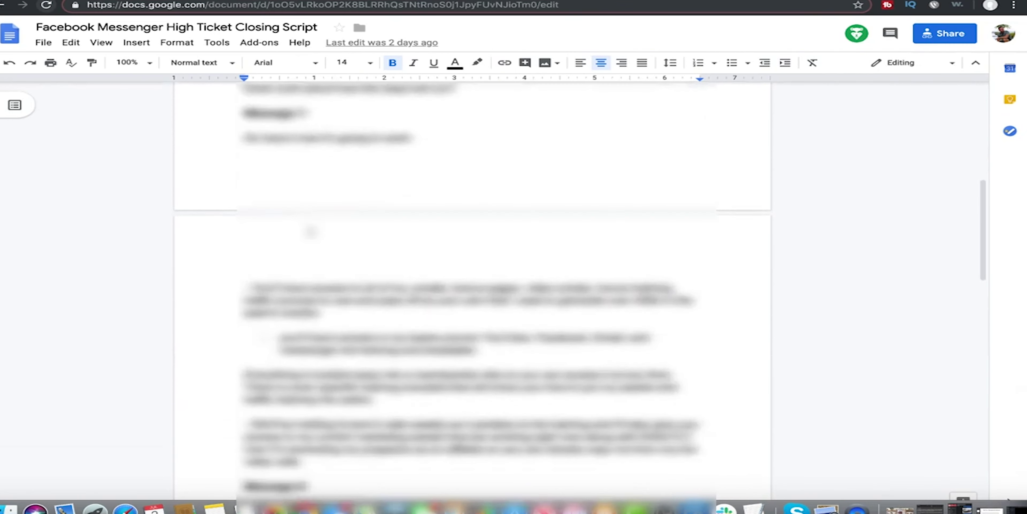
pyautogui.scroll(-10, 310, 231)
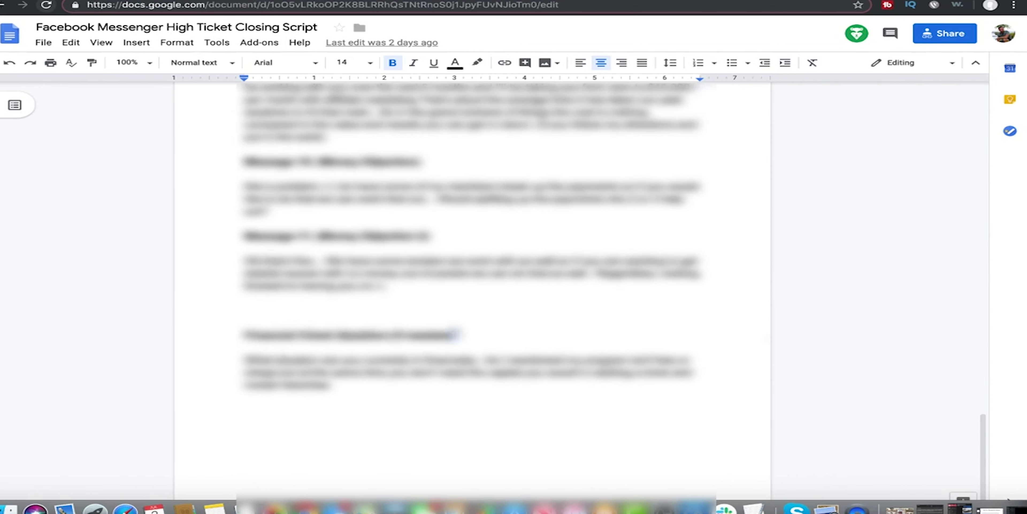
pyautogui.moveTo(453, 335); pyautogui.dragTo(262, 334)
pyautogui.click(414, 319)
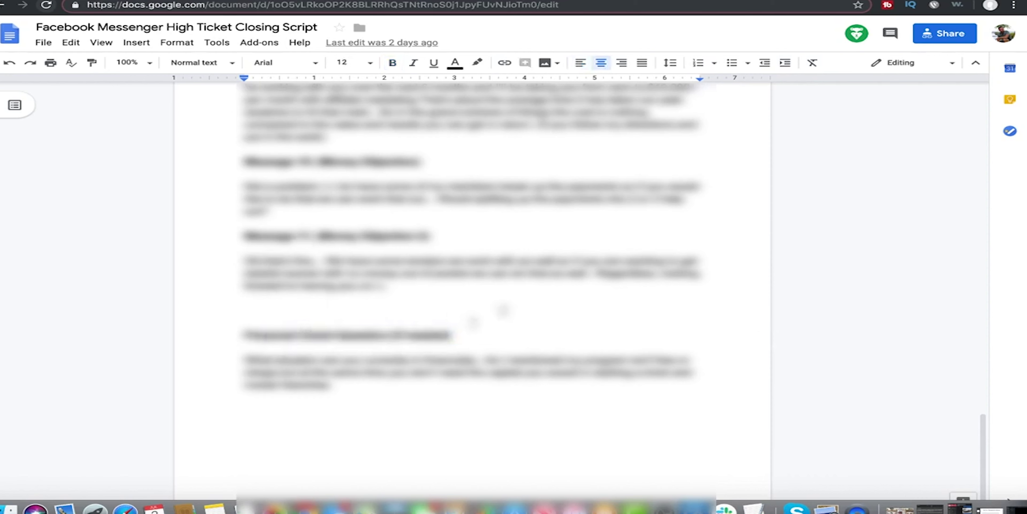
pyautogui.scroll(5, 503, 310)
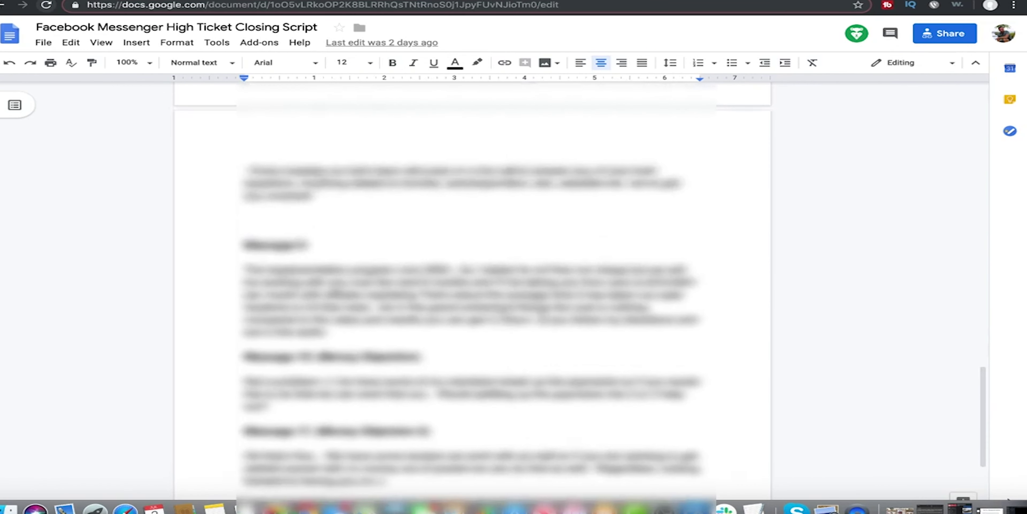
pyautogui.scroll(15, 503, 310)
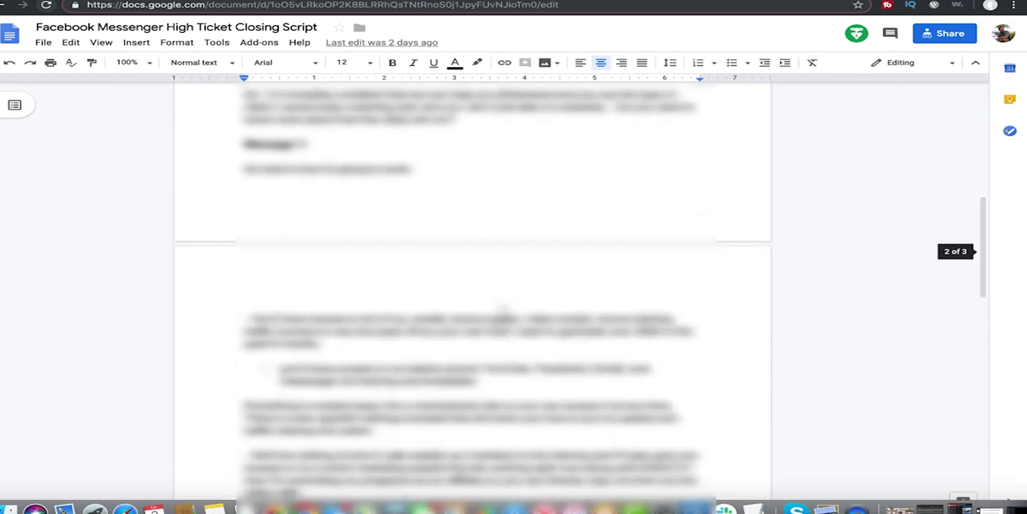
pyautogui.scroll(2, 503, 310)
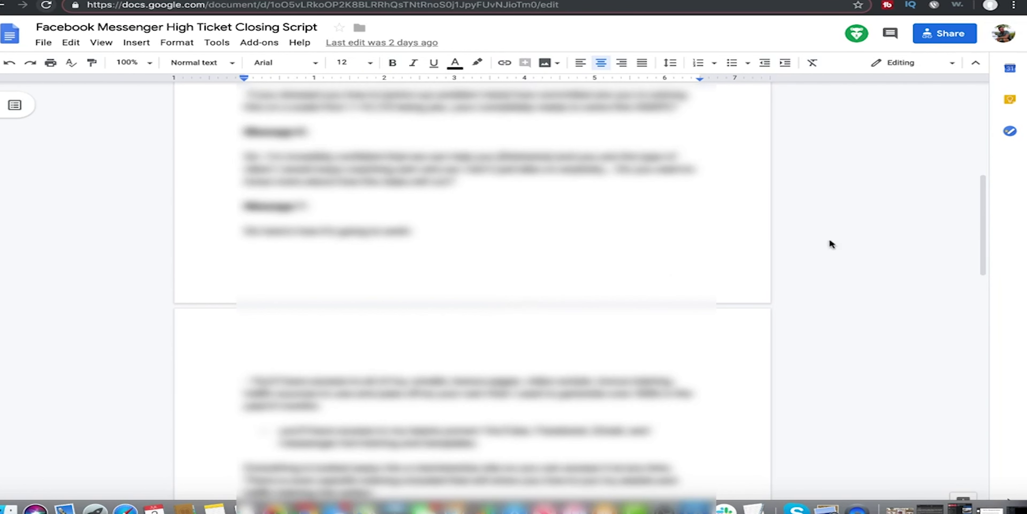
pyautogui.scroll(7, 829, 239)
pyautogui.scroll(1, 829, 242)
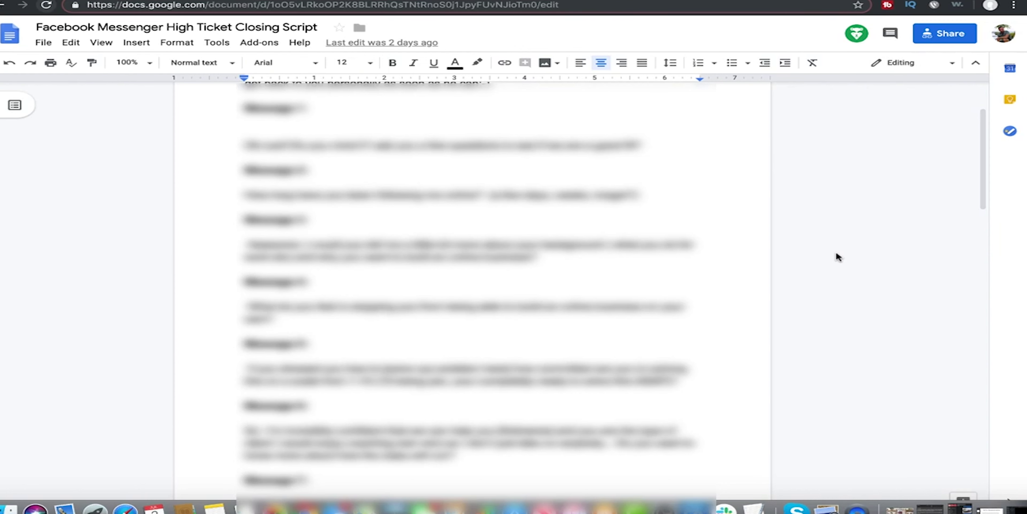
pyautogui.scroll(3, 844, 286)
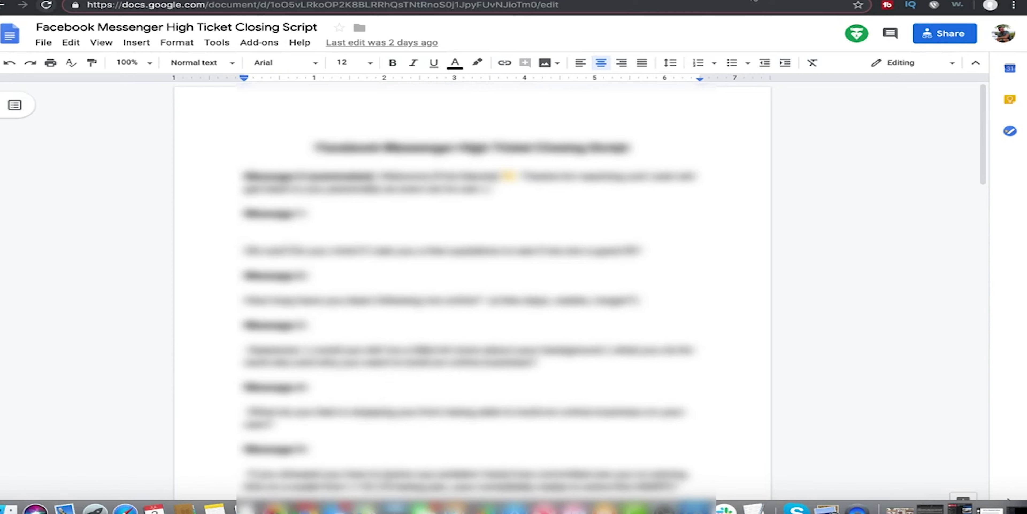
pyautogui.click(698, 1)
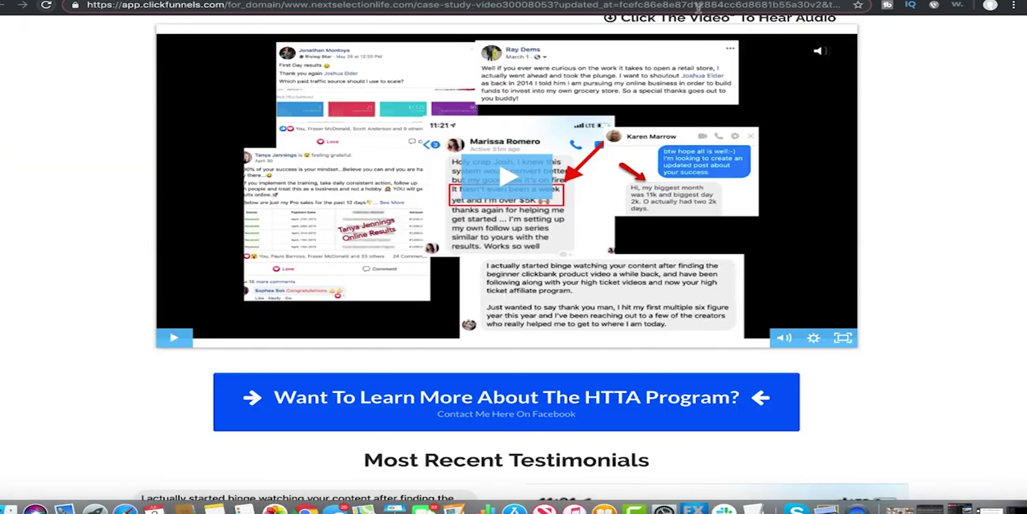